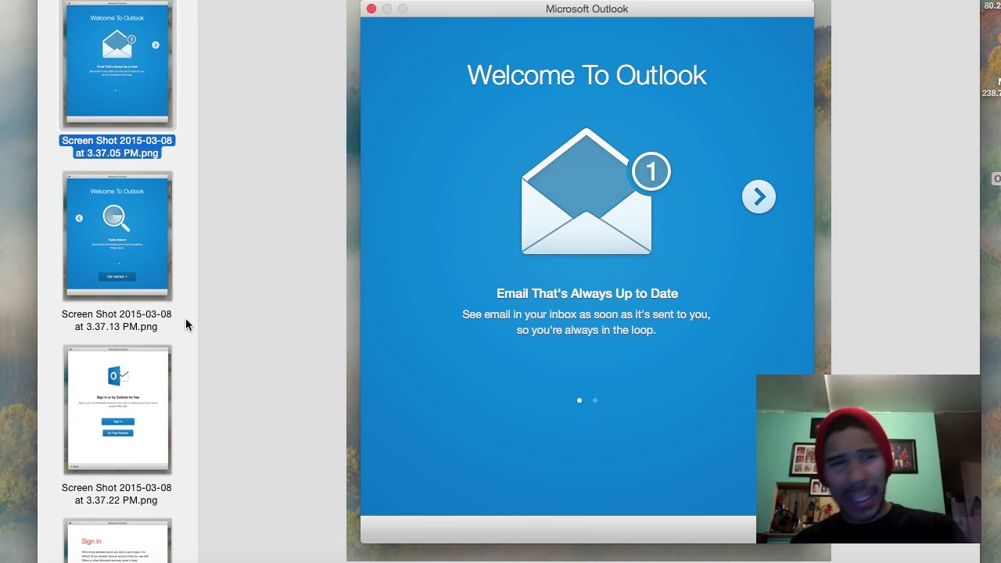
# Step: Step through the Faster Search, sign-in choice, sign-in email and Activating setup screenshots
pyautogui.press('Down')
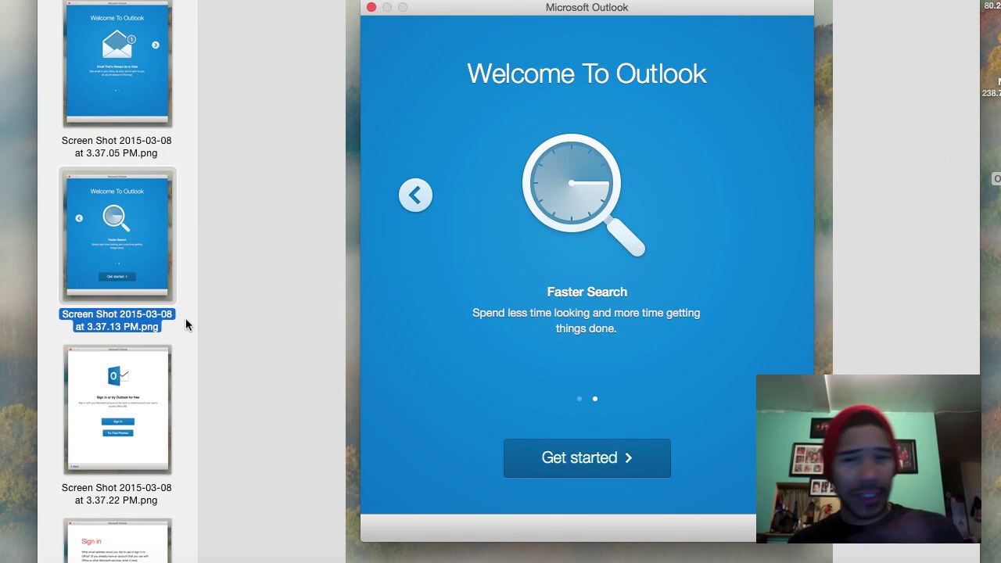
pyautogui.press('Down')
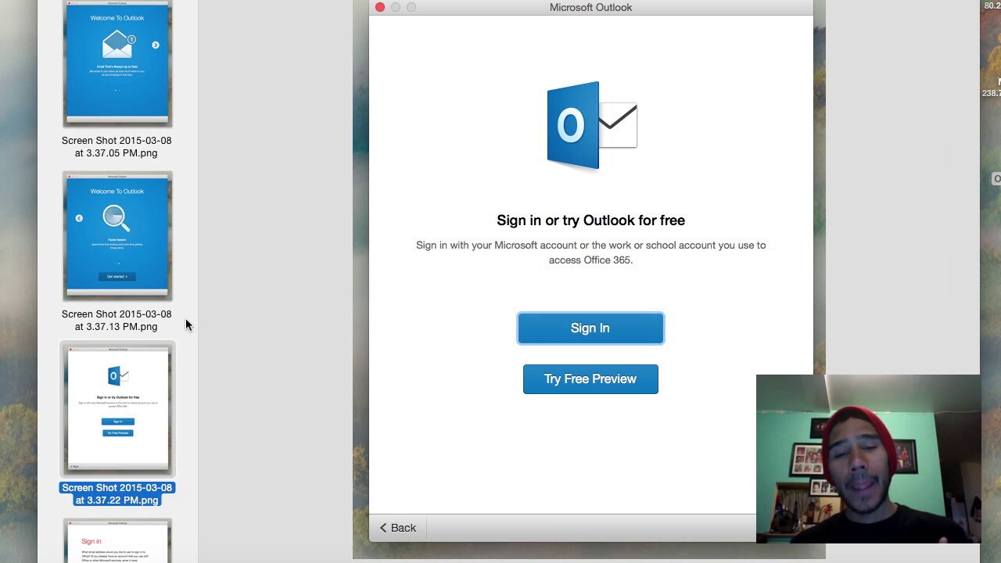
pyautogui.press('Down')
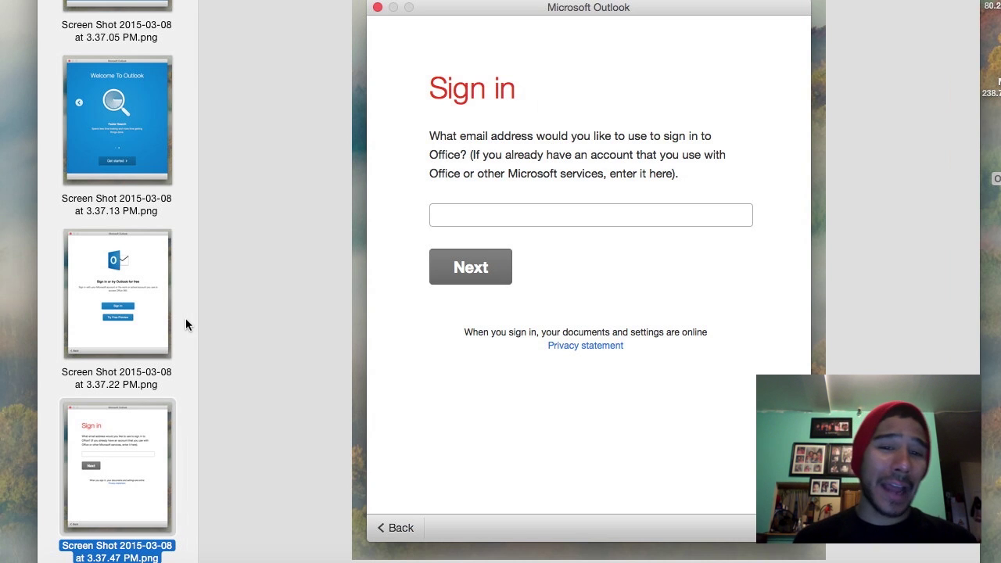
pyautogui.press('Down')
pyautogui.press('Down')
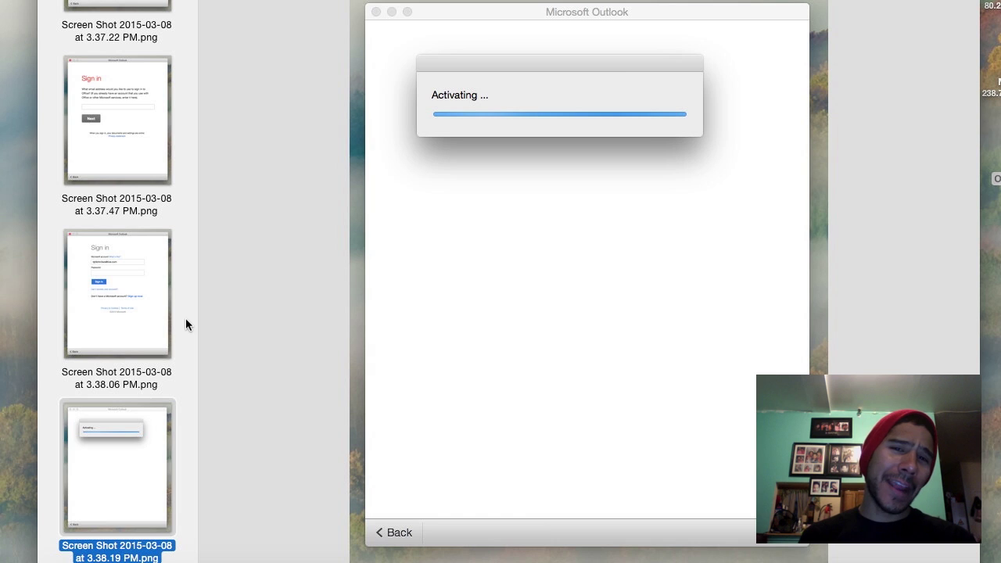
pyautogui.press('Down')
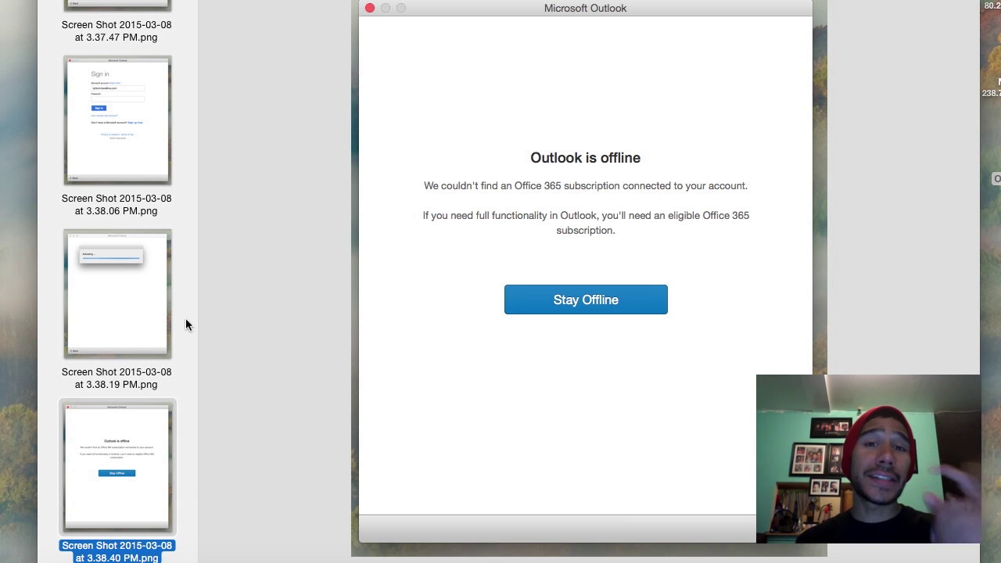
# Step: Advance past the update preferences, Complete and Set up my Inbox screenshots to the Accounts screenshot
pyautogui.press('Down')
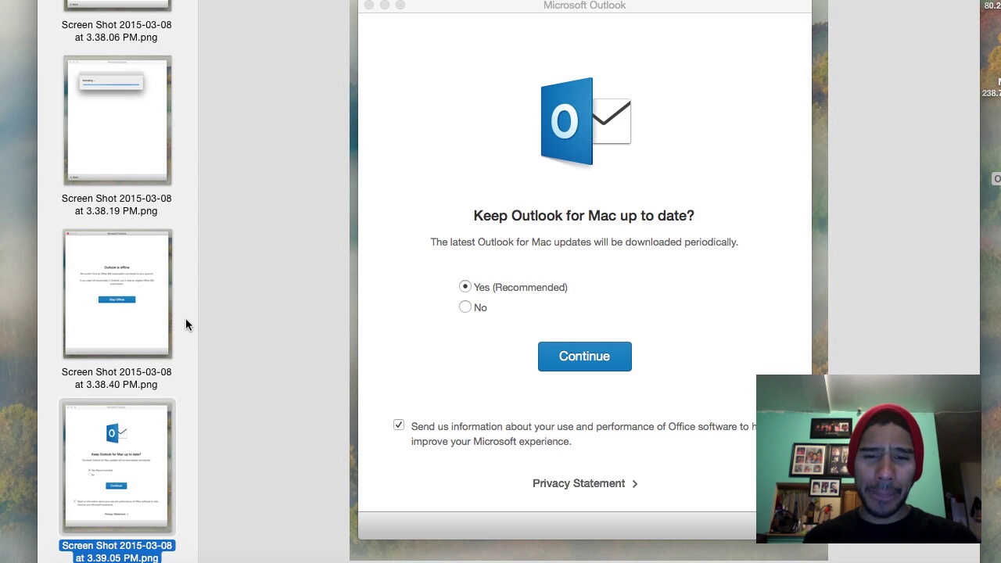
pyautogui.press('Down')
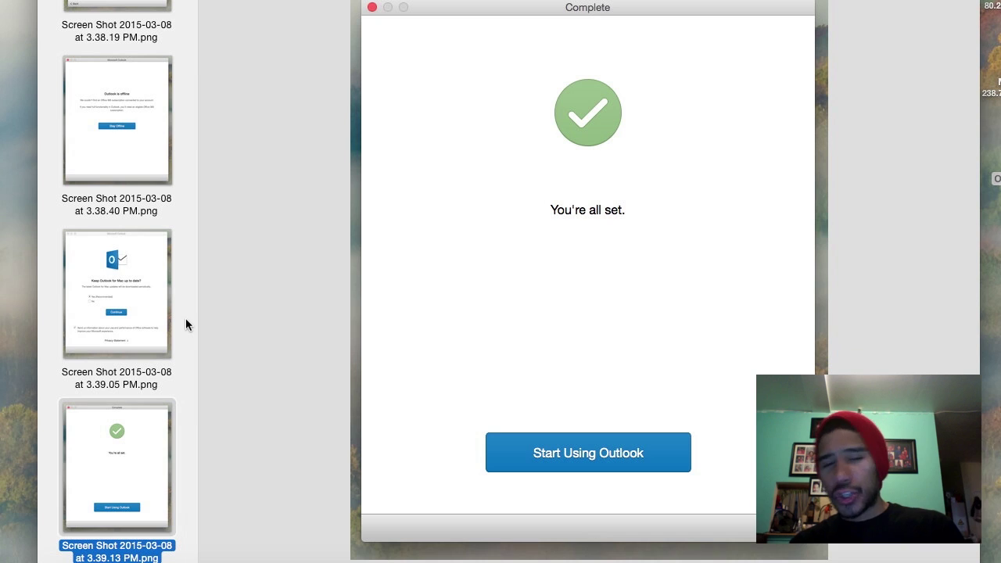
pyautogui.press('Down')
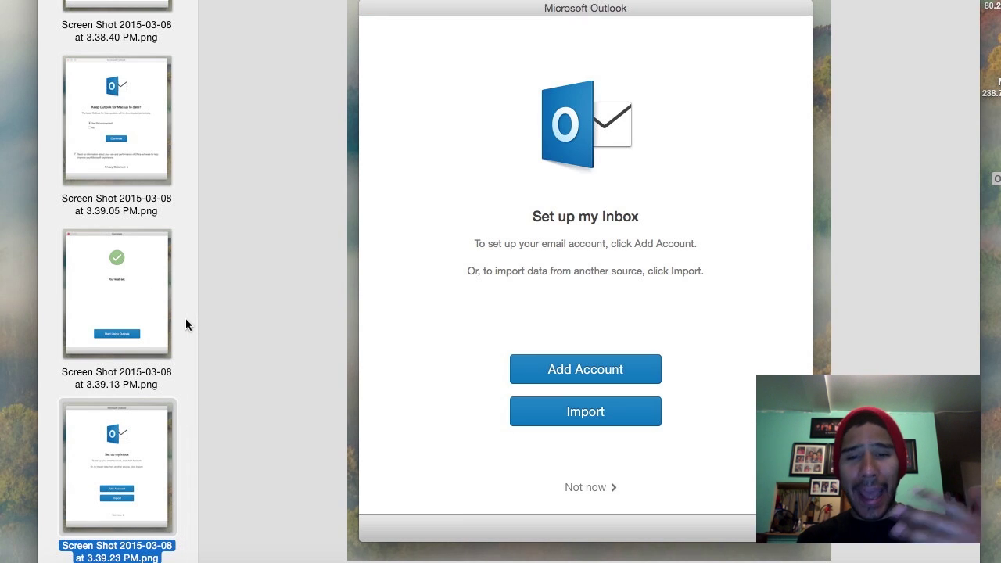
pyautogui.press('Down')
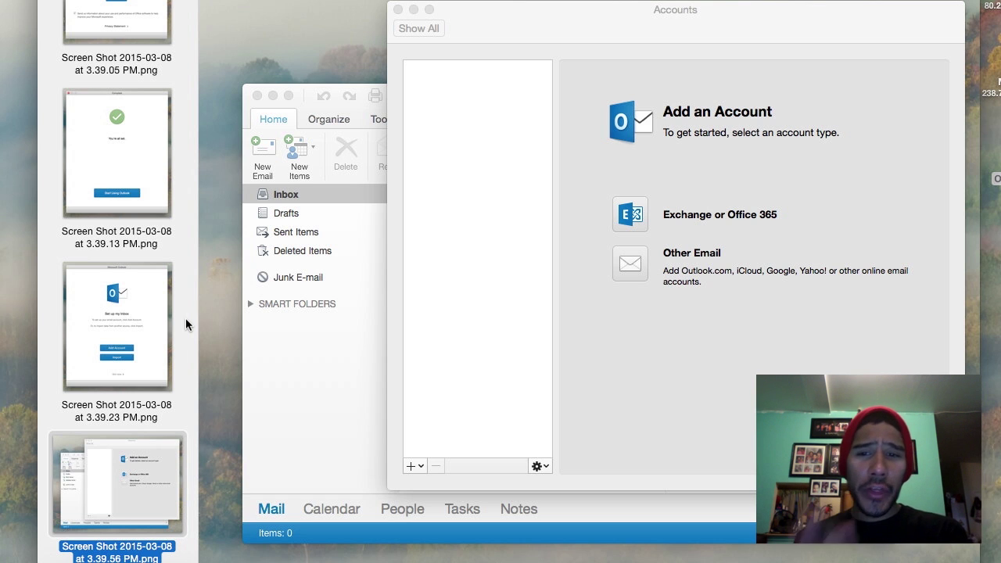
# Step: View the account information screenshot and the final Live IMAP account screenshot
pyautogui.press('Down')
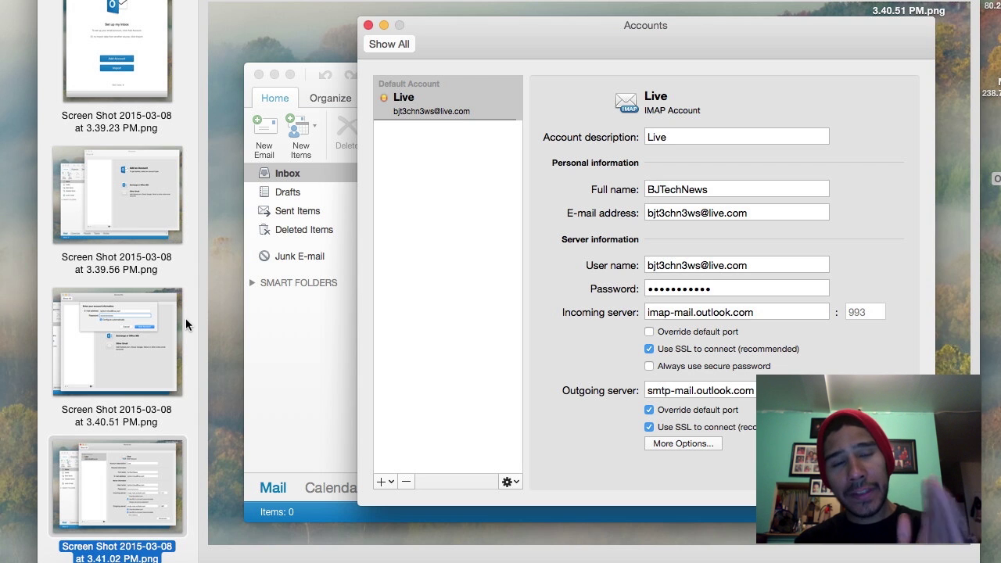
pyautogui.press('Down')
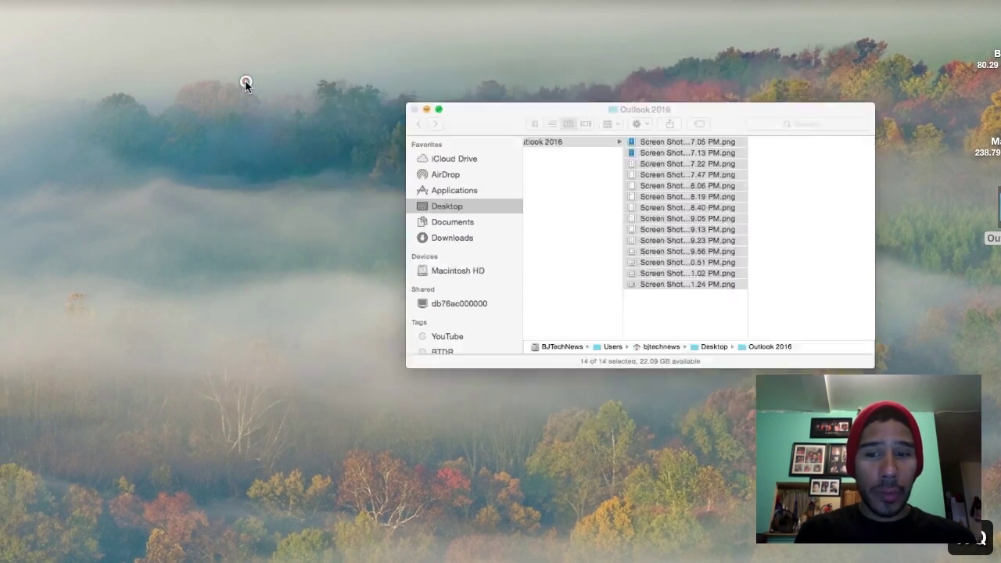
# Step: Close the Finder window showing the Outlook 2016 folder
pyautogui.click(242, 81)
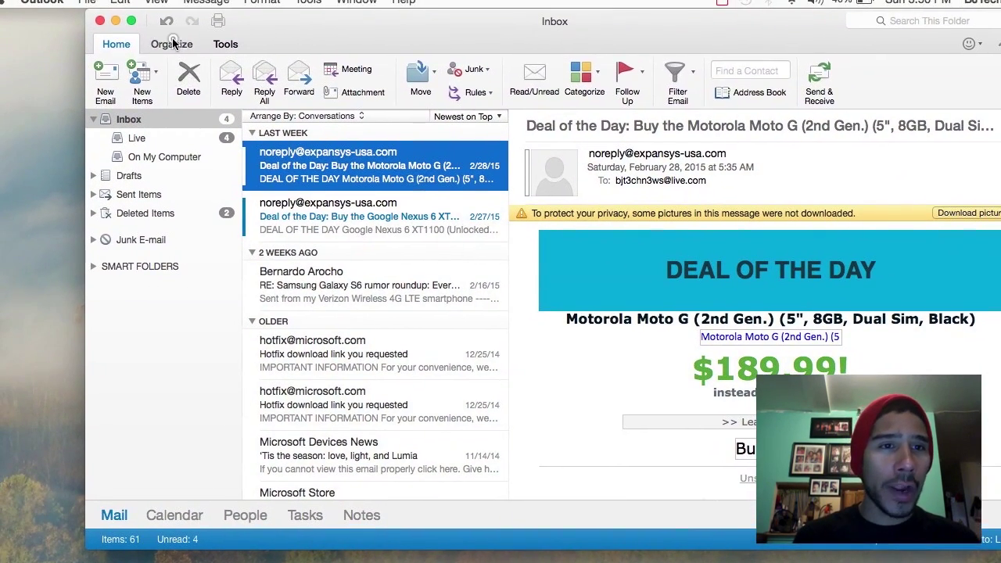
# Step: Turn conversation grouping off and back on, then hide and restore message previews
pyautogui.click(173, 43)
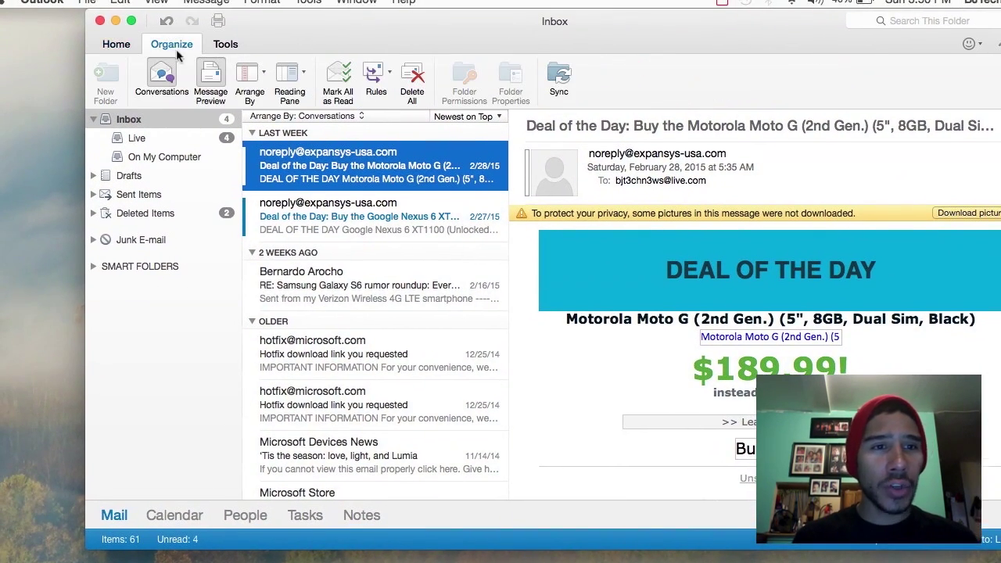
pyautogui.click(166, 70)
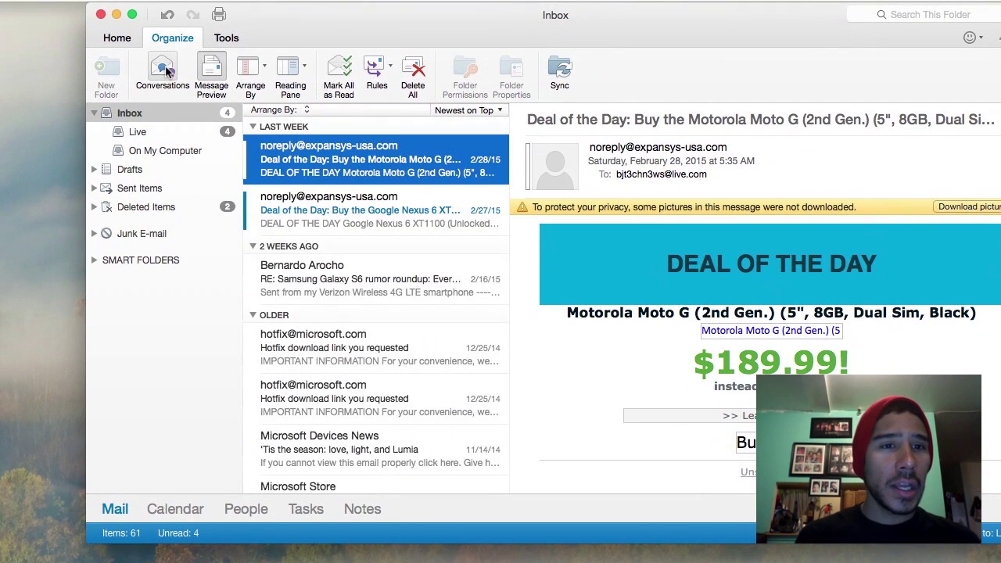
pyautogui.click(163, 69)
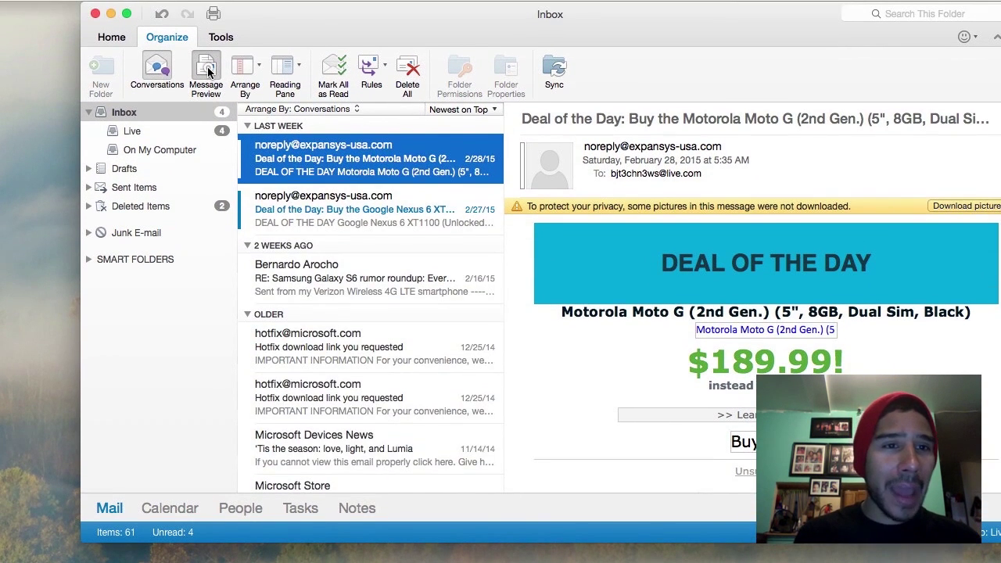
pyautogui.click(207, 69)
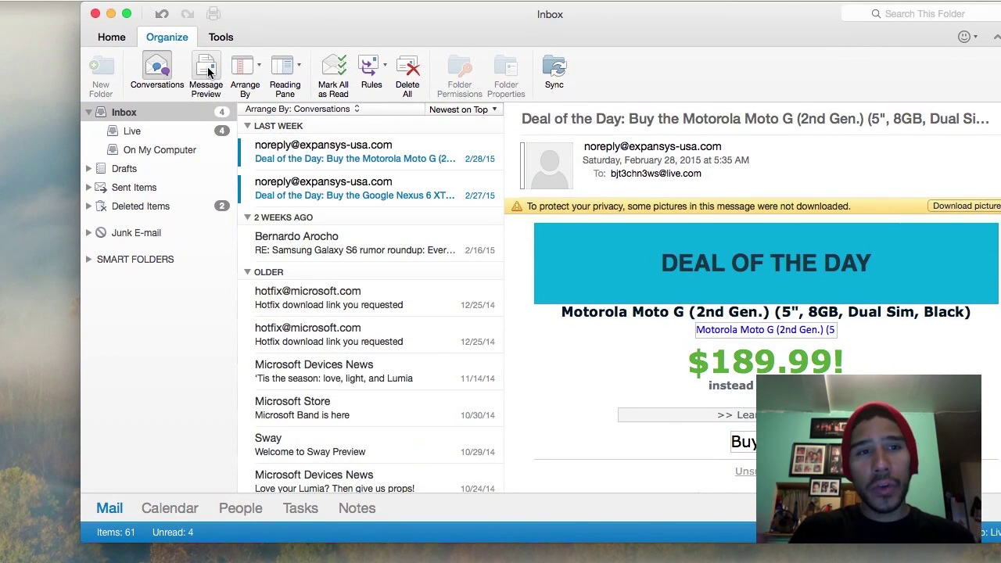
pyautogui.click(208, 71)
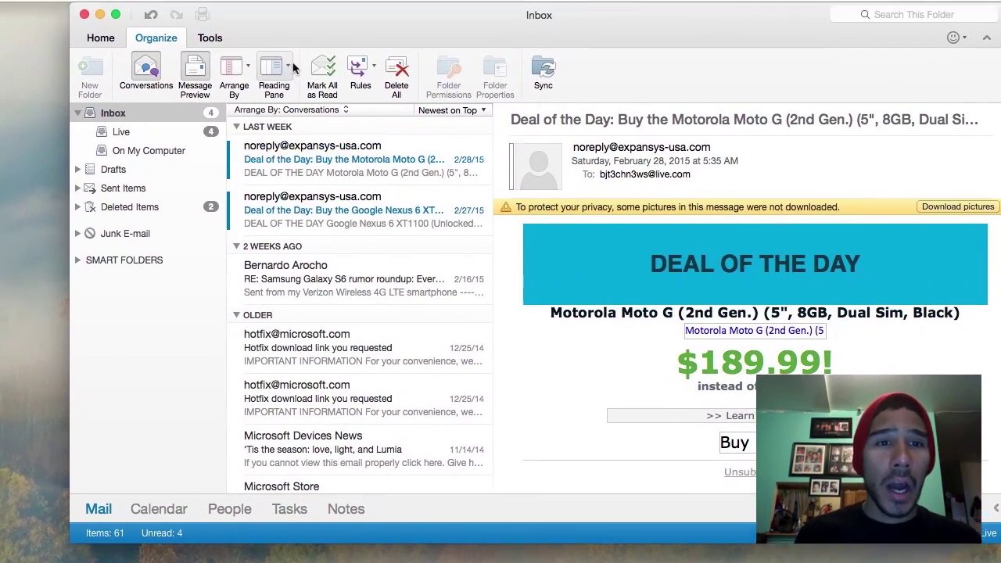
# Step: Move the reading pane to Bottom, then set it back to Right
pyautogui.click(282, 45)
pyautogui.click(296, 98)
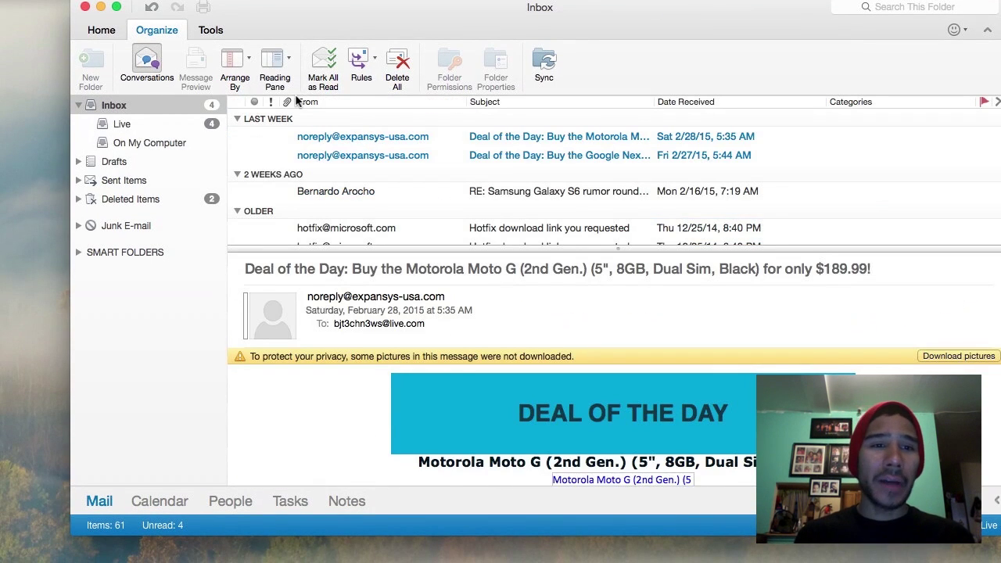
pyautogui.click(275, 67)
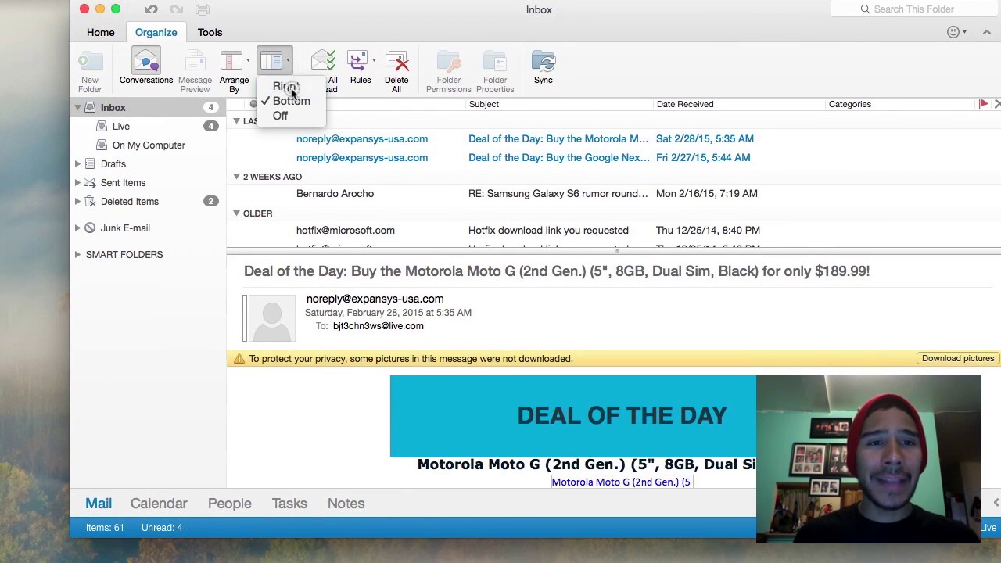
pyautogui.click(289, 89)
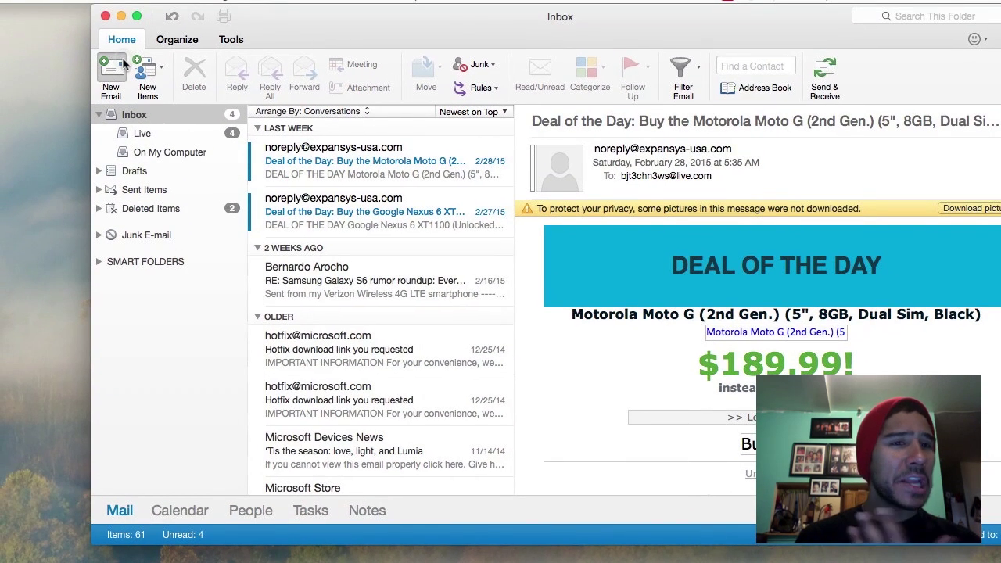
# Step: Start a blank new email, move it aside, and dismiss the Activate Outlook sheet
pyautogui.click(123, 66)
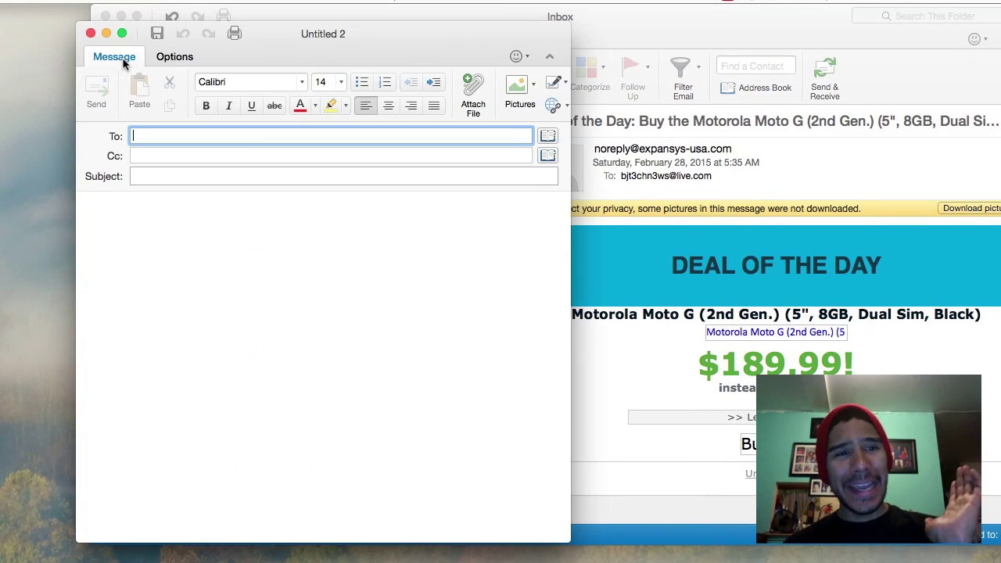
pyautogui.moveTo(367, 48); pyautogui.dragTo(549, 52)
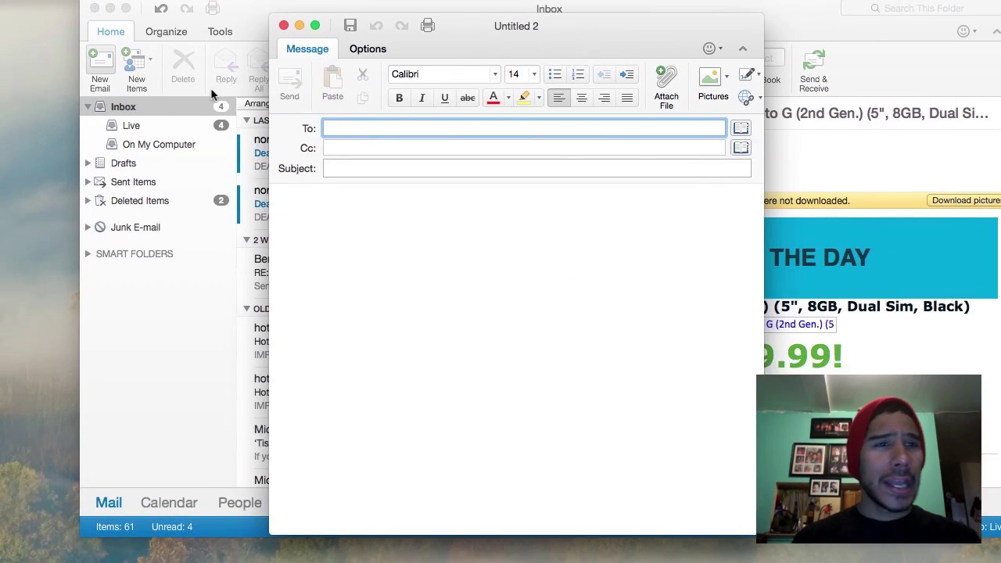
pyautogui.click(52, 6)
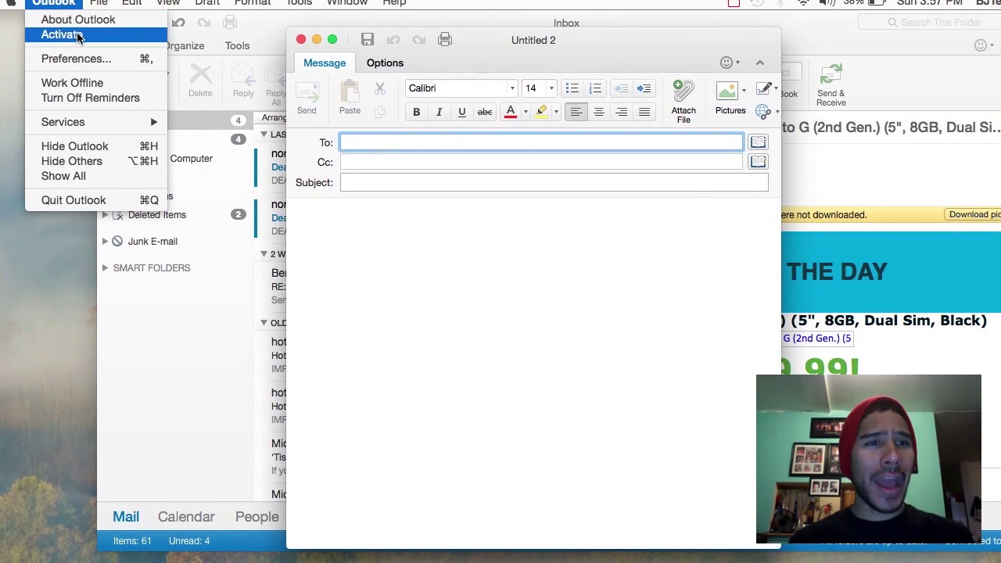
pyautogui.click(76, 37)
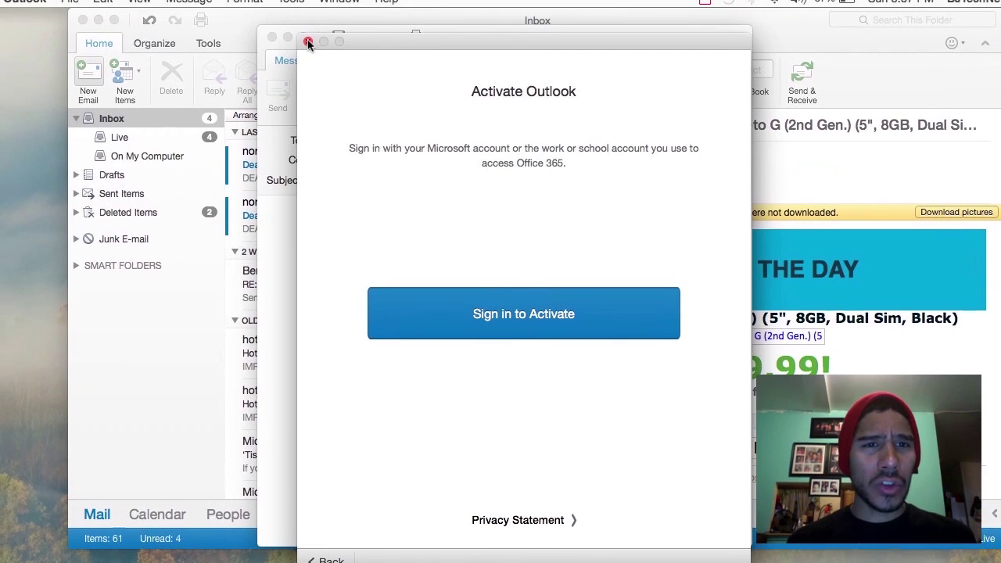
pyautogui.click(302, 29)
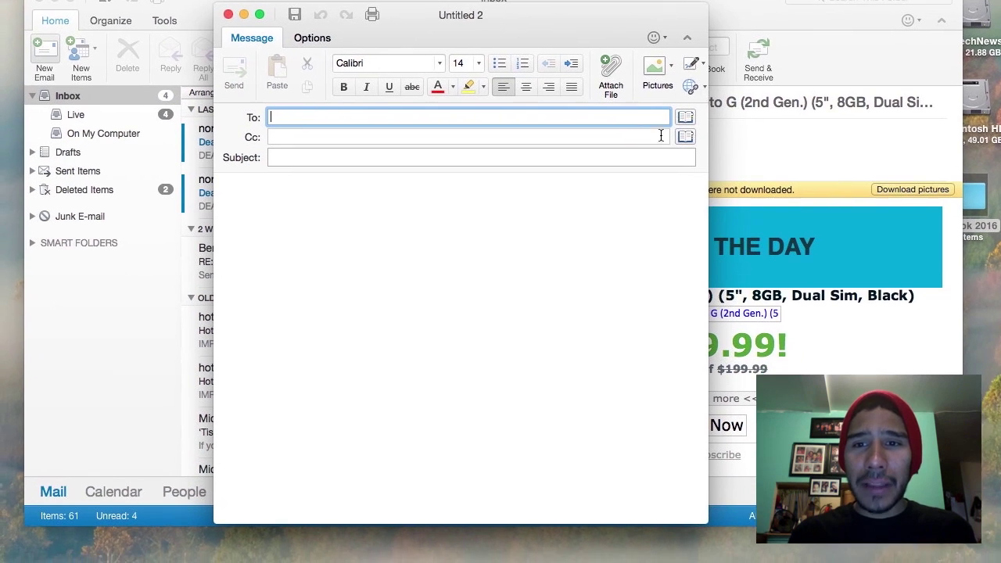
# Step: Check the Pictures insert options, then close the empty Untitled 2 draft
pyautogui.click(655, 67)
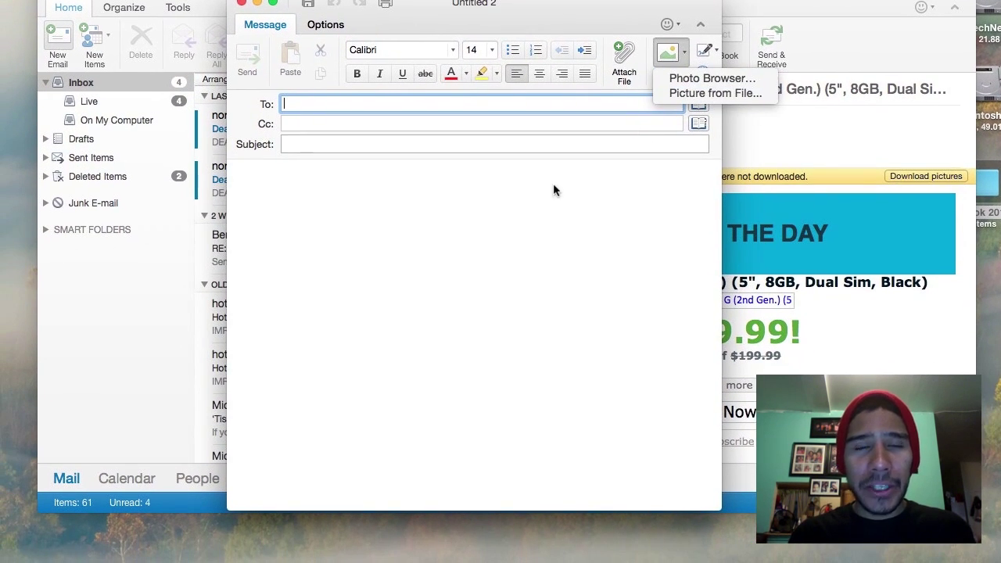
pyautogui.click(539, 211)
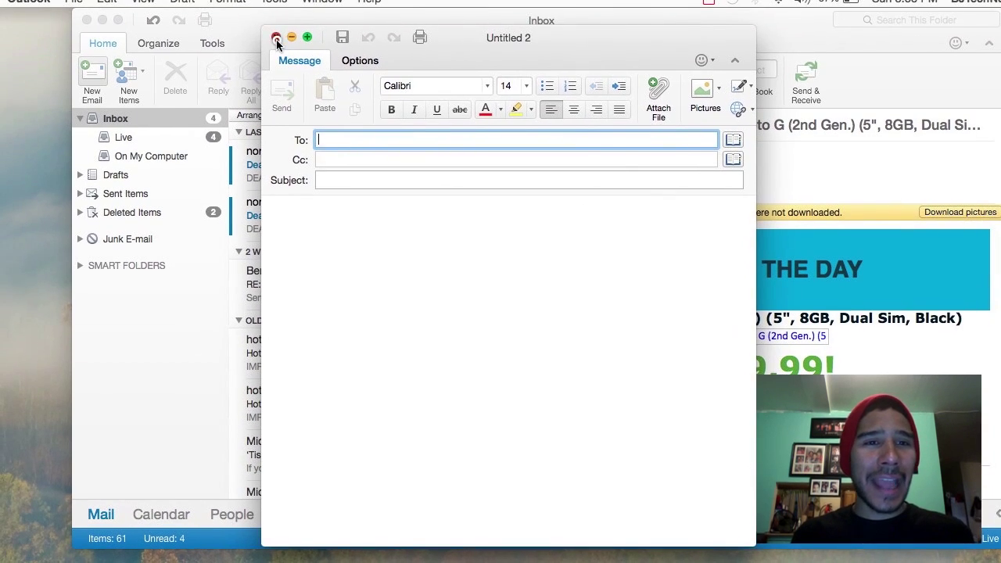
pyautogui.click(276, 39)
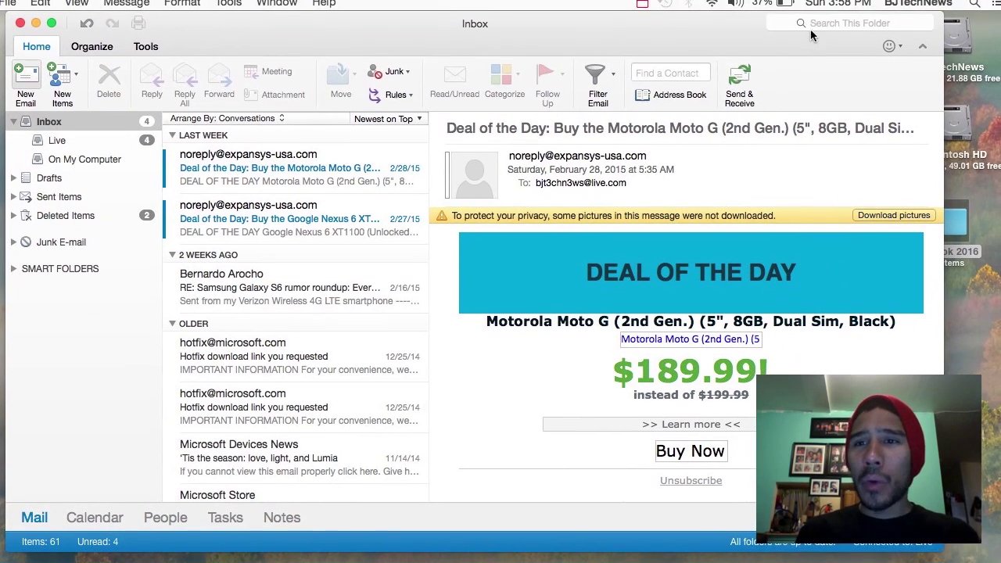
# Step: Focus Search This Folder, then look over and dismiss the feedback and Tools menus
pyautogui.click(816, 26)
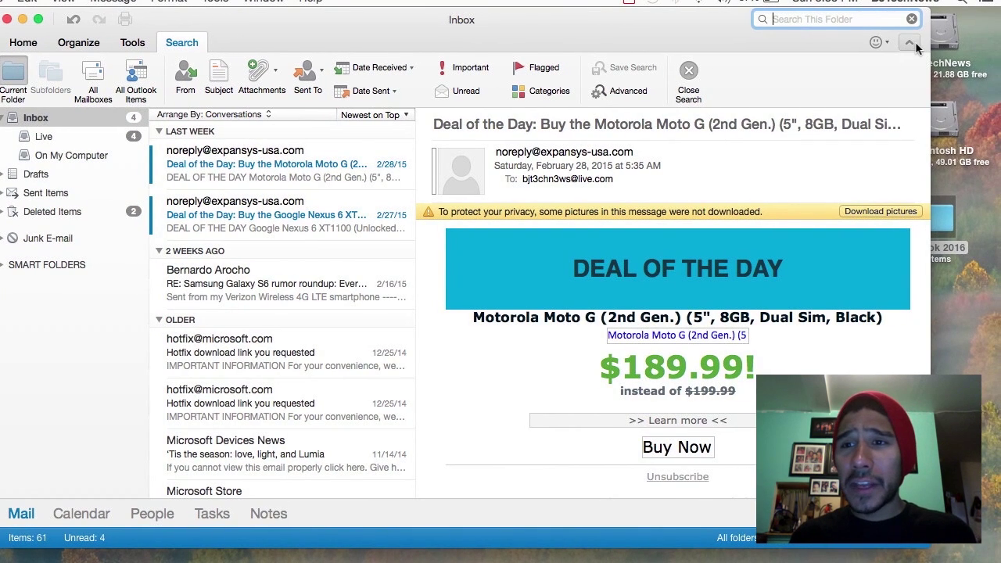
pyautogui.click(895, 43)
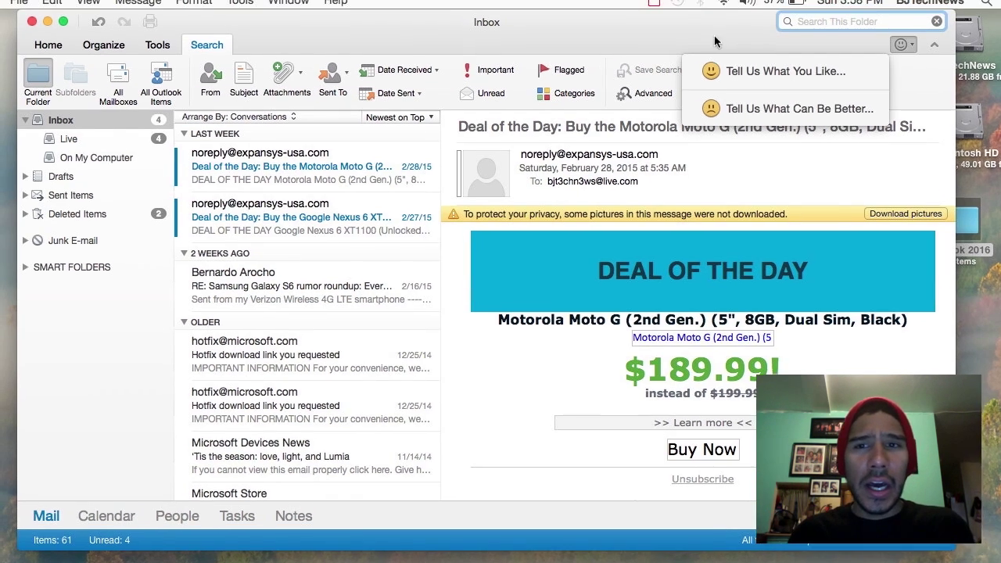
pyautogui.click(705, 26)
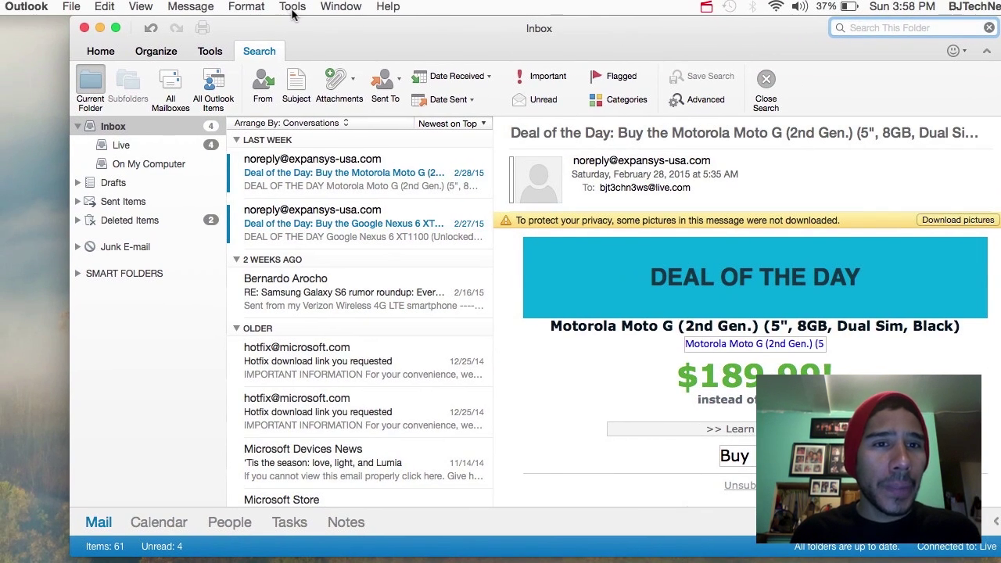
pyautogui.click(240, 3)
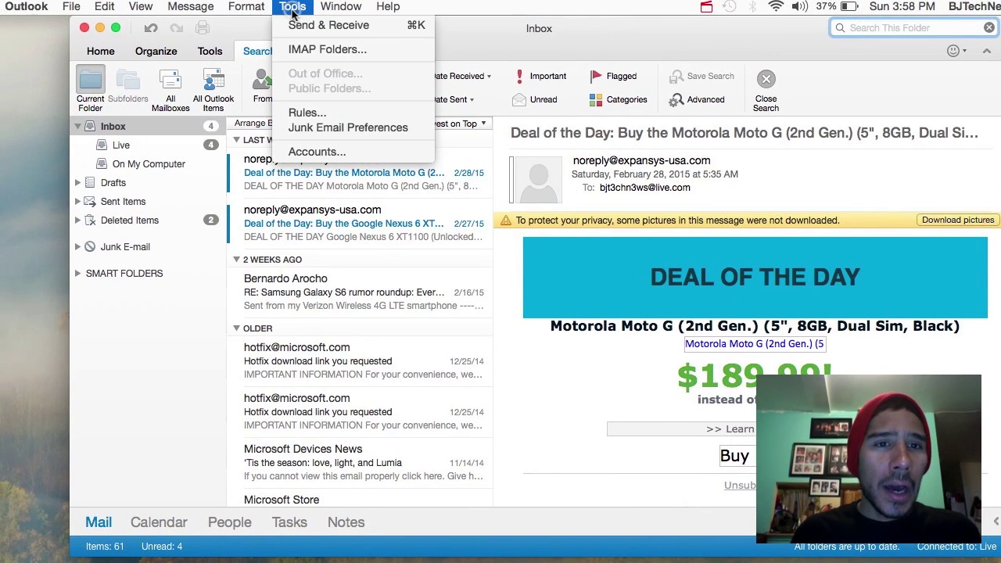
pyautogui.click(484, 48)
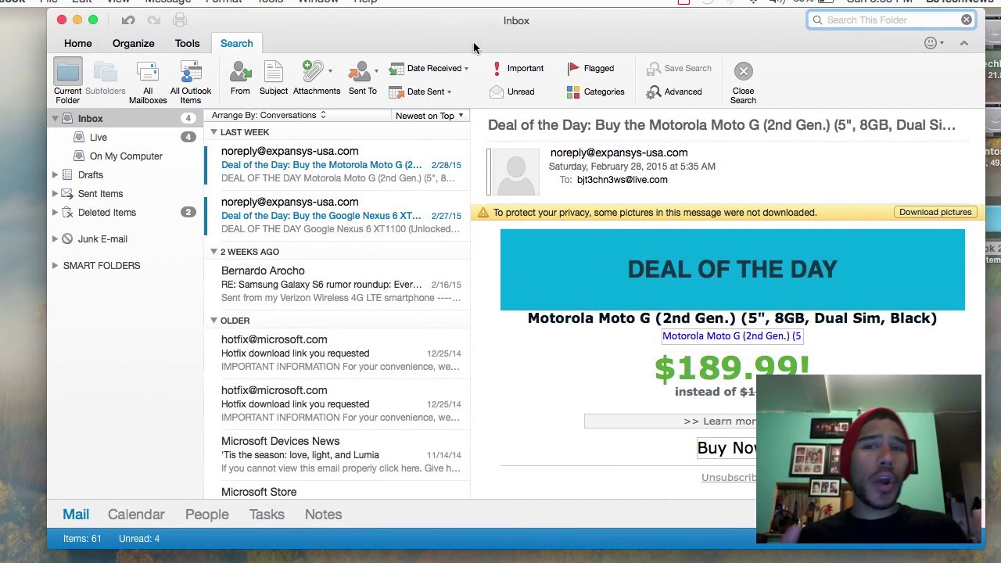